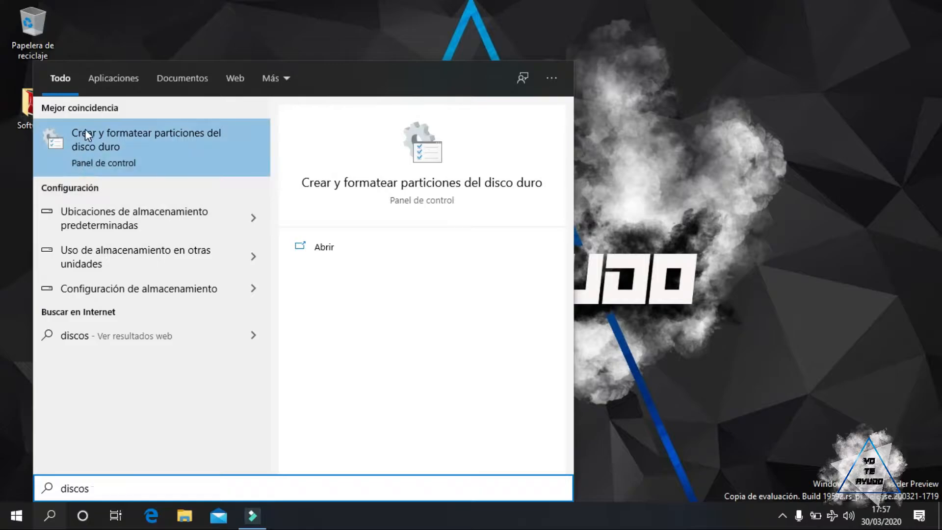
{"action": "left_click", "coordinate": [149, 133]}
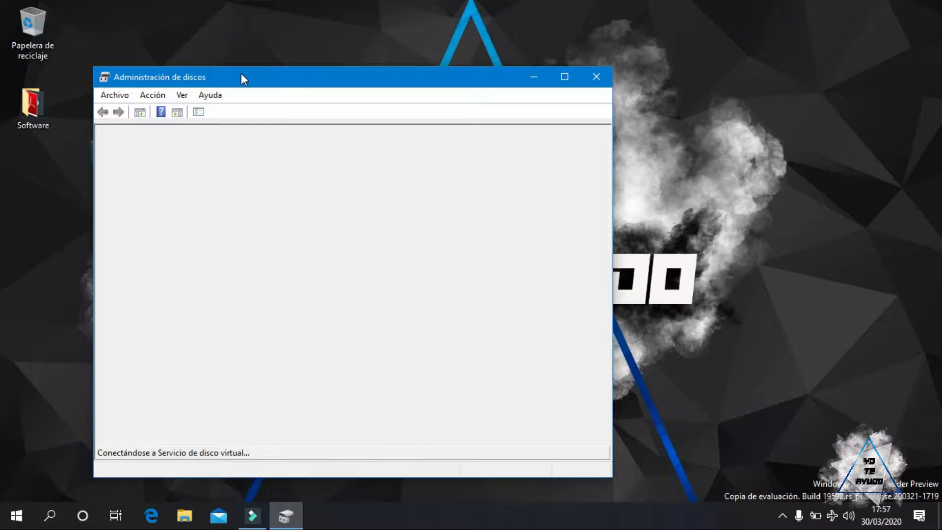
{"action": "left_click_drag", "start_coordinate": [241, 73], "coordinate": [346, 54]}
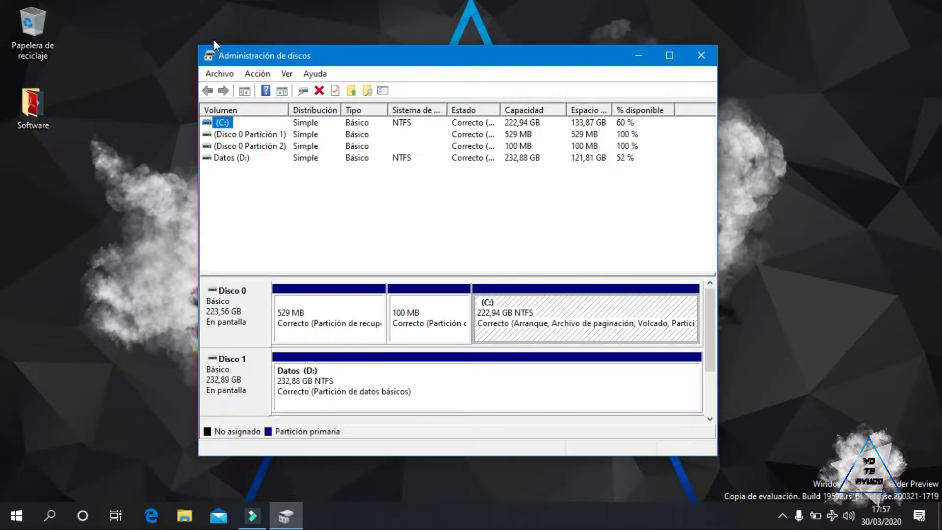
{"action": "left_click", "coordinate": [701, 55]}
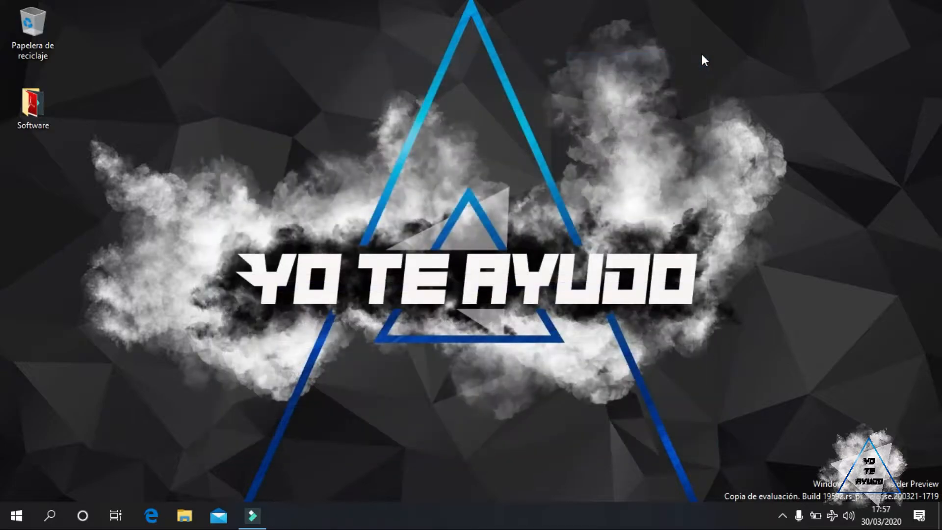
- Search Windows Settings for "discos", open the tool for creating and formatting hard disk partitions, and close Settings
{"action": "left_click", "coordinate": [17, 515]}
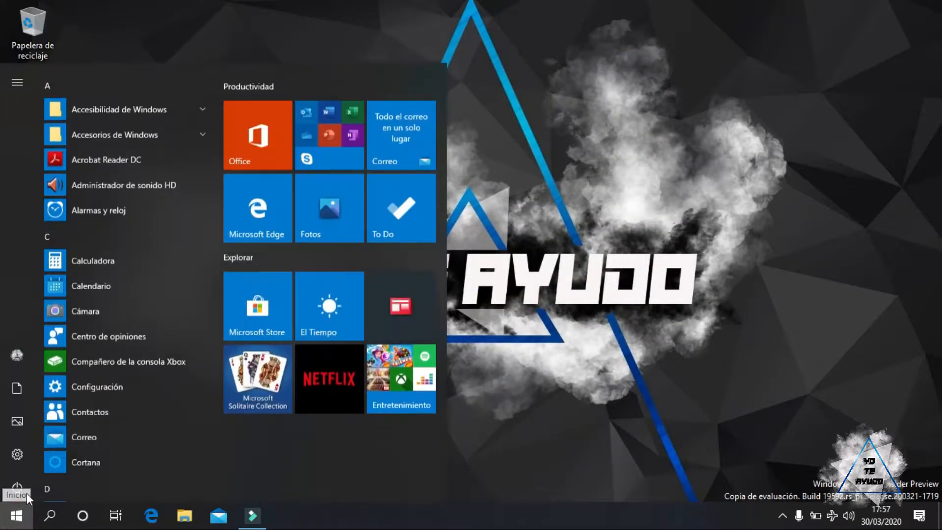
{"action": "left_click", "coordinate": [20, 461]}
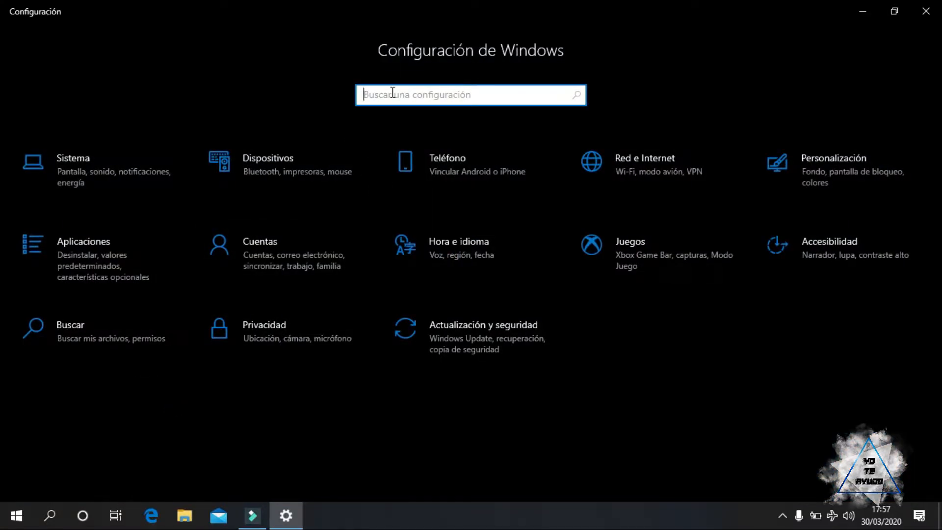
{"action": "type", "text": "discos"}
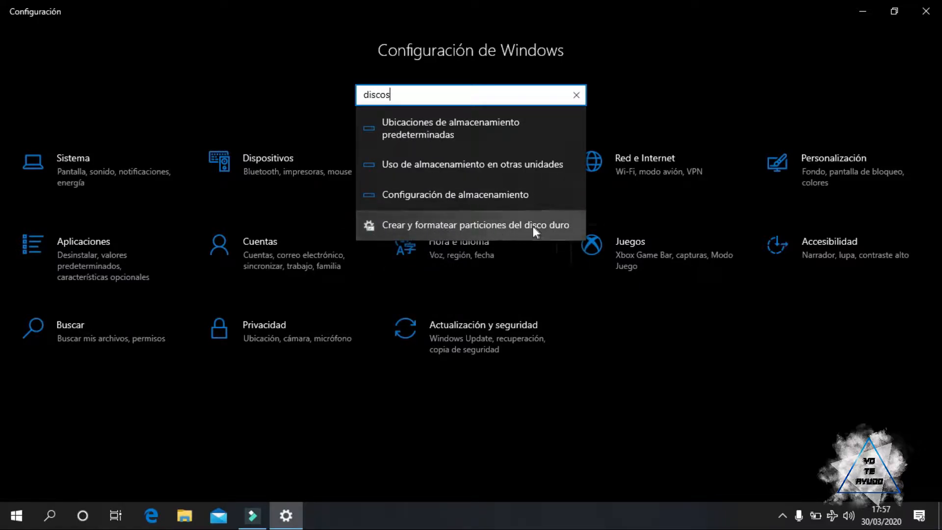
{"action": "left_click", "coordinate": [439, 229]}
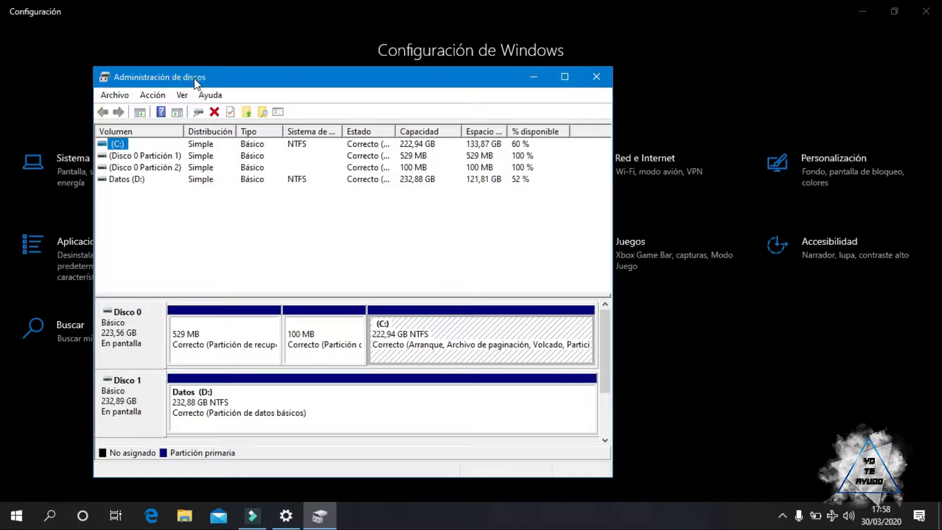
{"action": "left_click", "coordinate": [925, 11]}
{"action": "left_click_drag", "start_coordinate": [449, 81], "coordinate": [619, 52]}
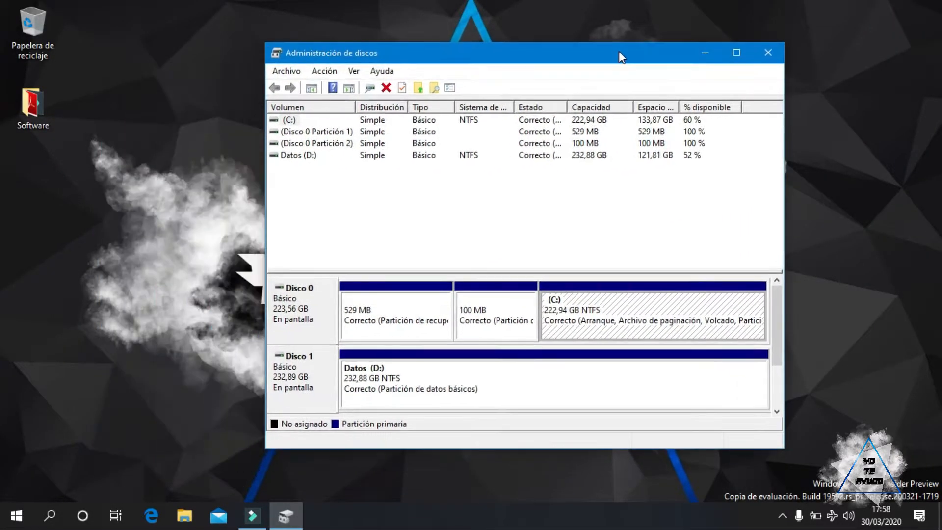
- Open the volume reduction settings for the C: partition on Disk 0
{"action": "left_click", "coordinate": [300, 156]}
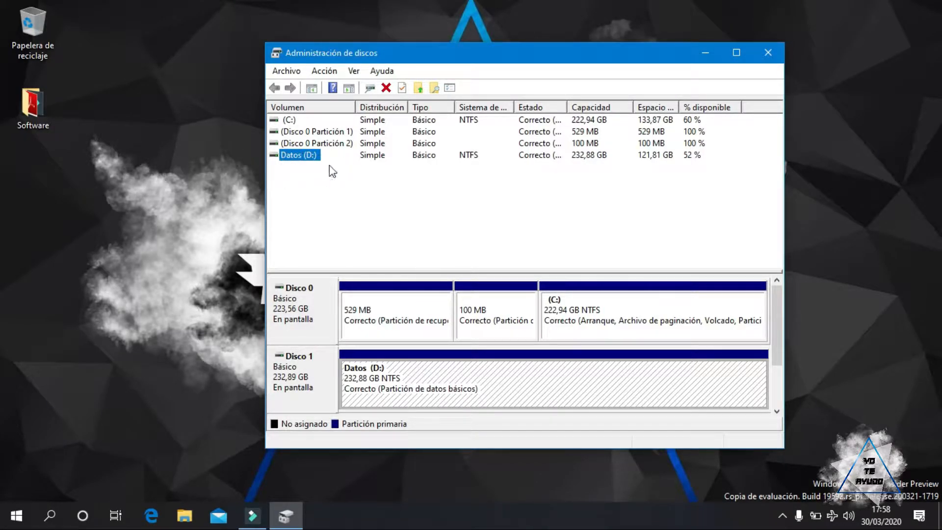
{"action": "left_click", "coordinate": [291, 122]}
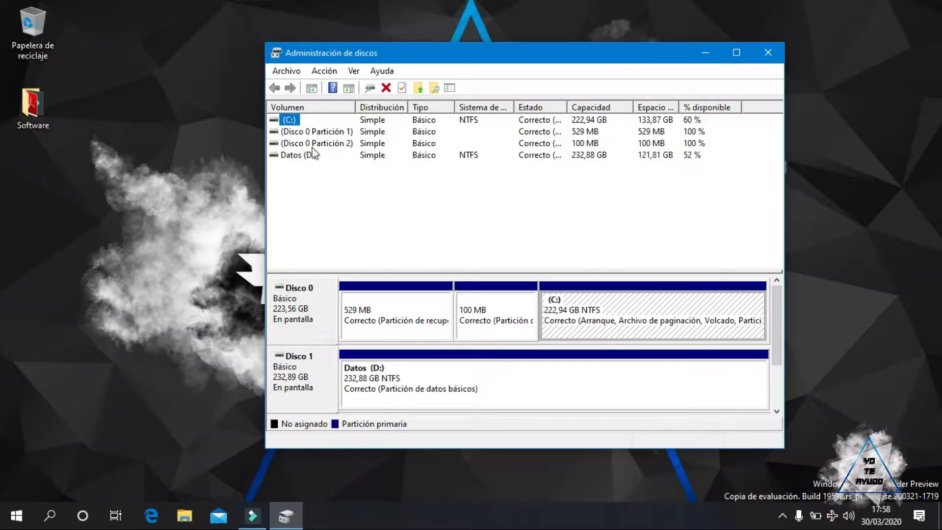
{"action": "left_click", "coordinate": [638, 317]}
{"action": "right_click", "coordinate": [715, 303]}
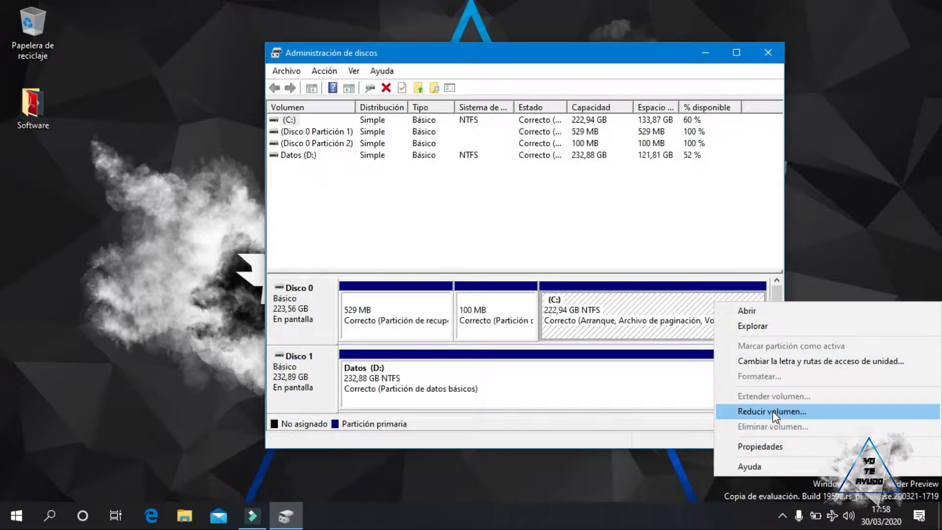
{"action": "left_click", "coordinate": [676, 319]}
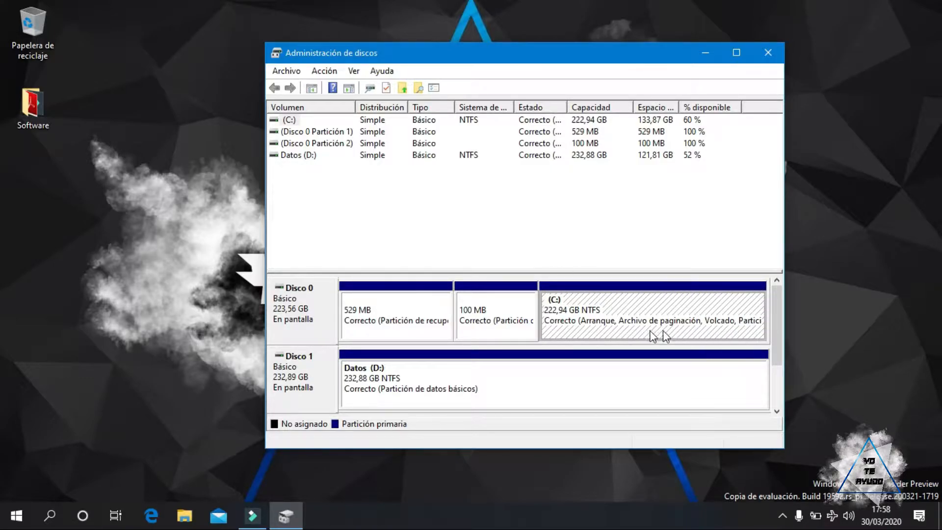
{"action": "right_click", "coordinate": [632, 308]}
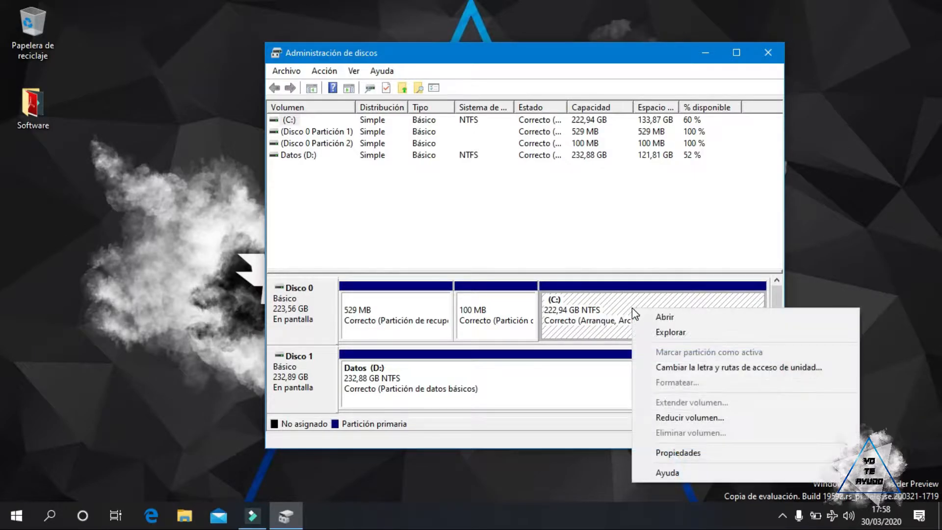
{"action": "left_click", "coordinate": [690, 417]}
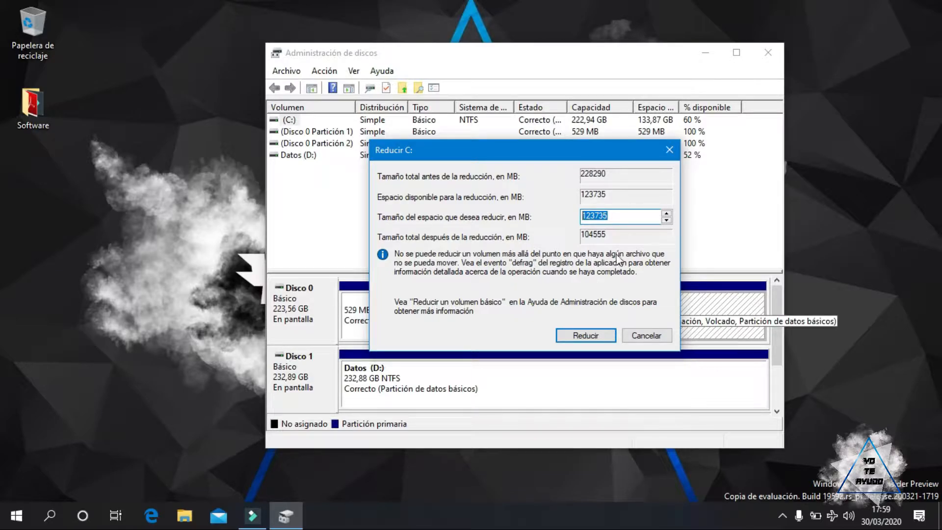
- Set the amount of space to reduce from C: to 20000 MB and run the reduction
{"action": "left_click_drag", "start_coordinate": [613, 216], "coordinate": [547, 217]}
{"action": "key", "text": "Down"}
{"action": "left_click_drag", "start_coordinate": [611, 216], "coordinate": [539, 217]}
{"action": "type", "text": "20000"}
{"action": "left_click_drag", "start_coordinate": [492, 150], "coordinate": [498, 88]}
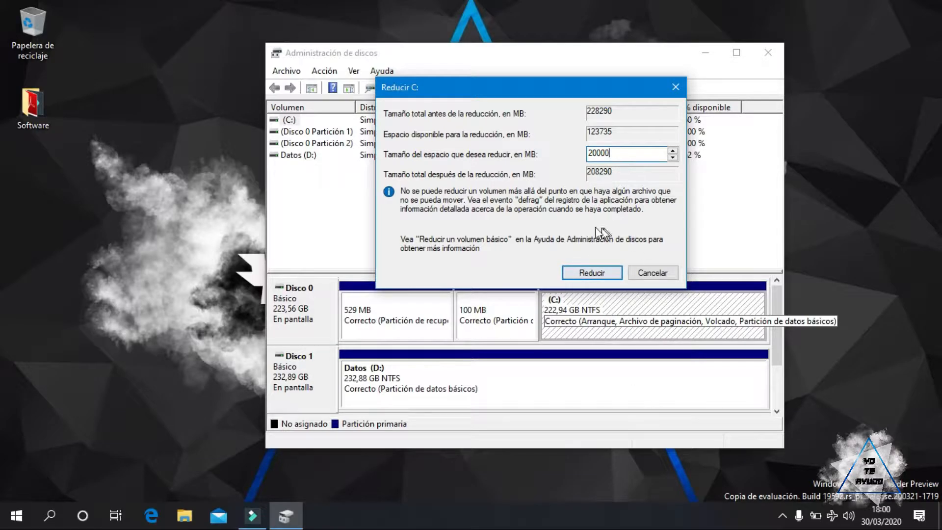
{"action": "left_click", "coordinate": [599, 272]}
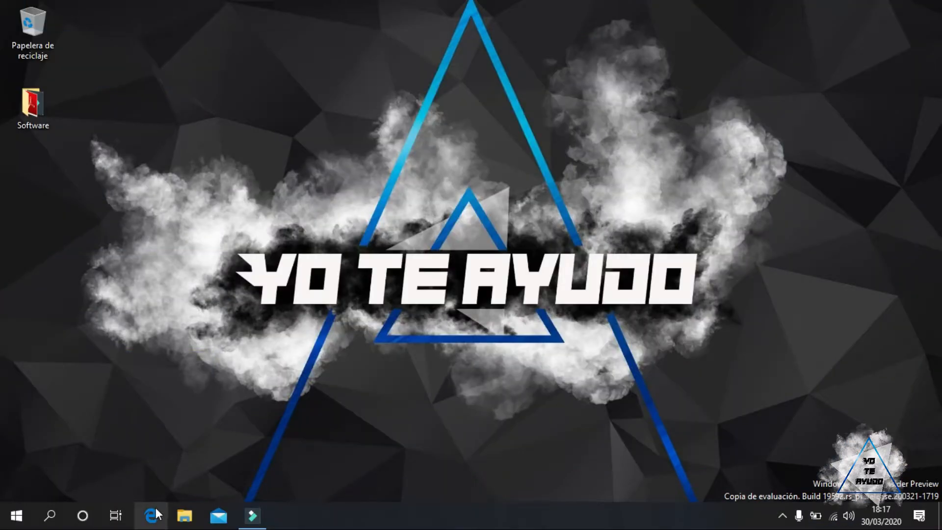
{"action": "left_click", "coordinate": [156, 508]}
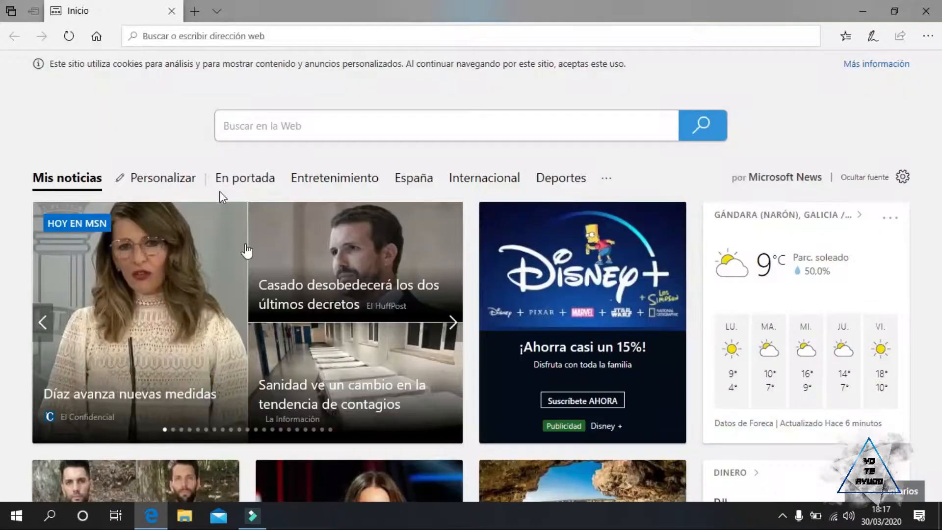
{"action": "left_click", "coordinate": [192, 46]}
{"action": "type", "text": "www"}
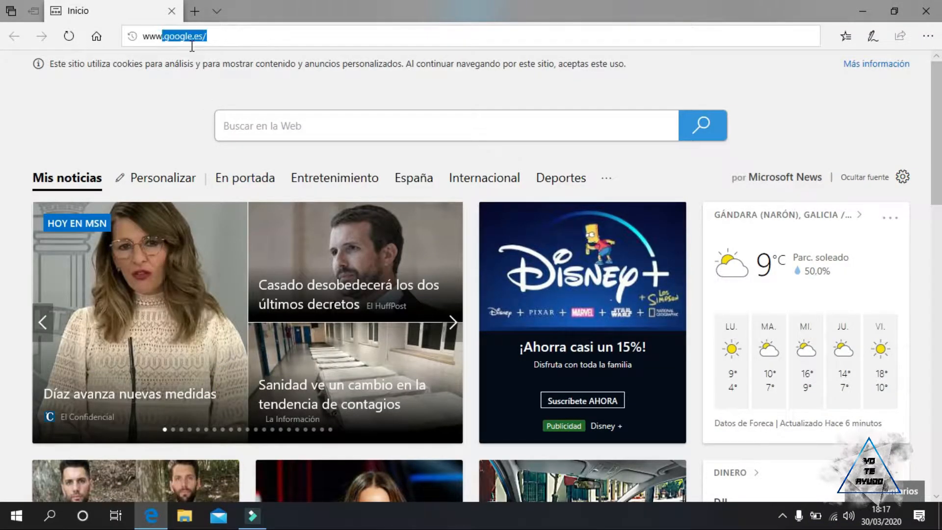
{"action": "type", "text": ".google.es"}
{"action": "key", "text": "Return"}
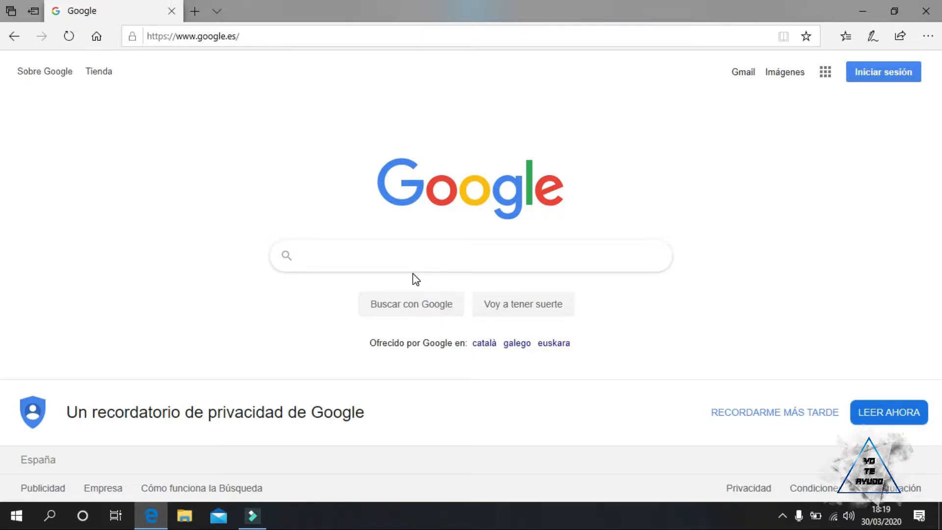
{"action": "type", "text": "magi"}
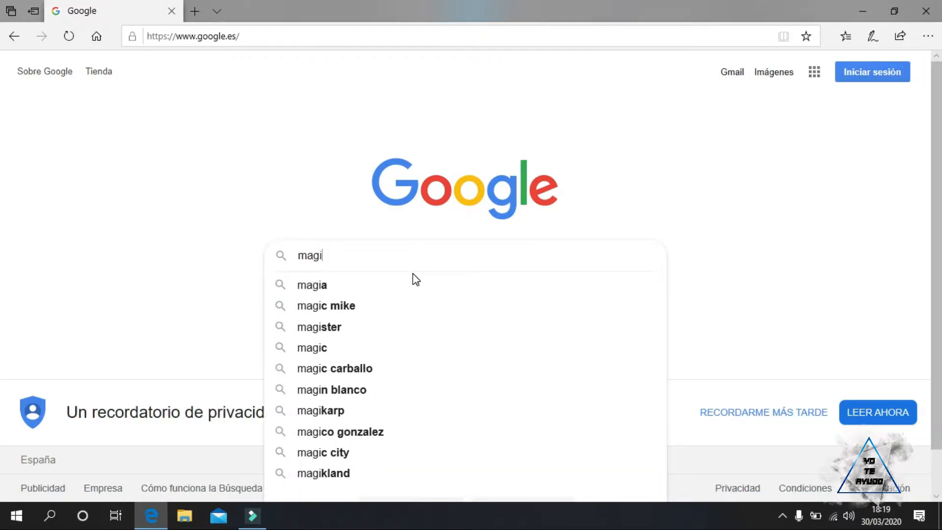
{"action": "type", "text": "c parti"}
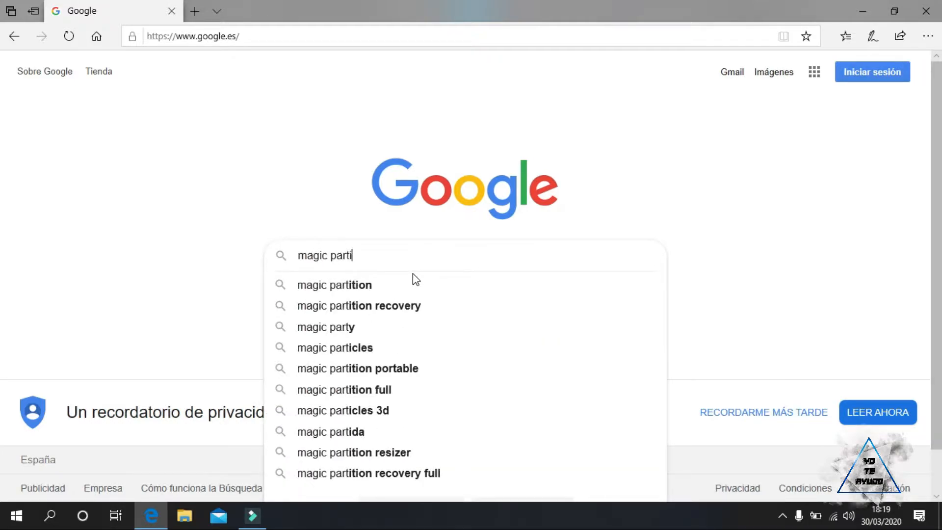
{"action": "type", "text": "tion"}
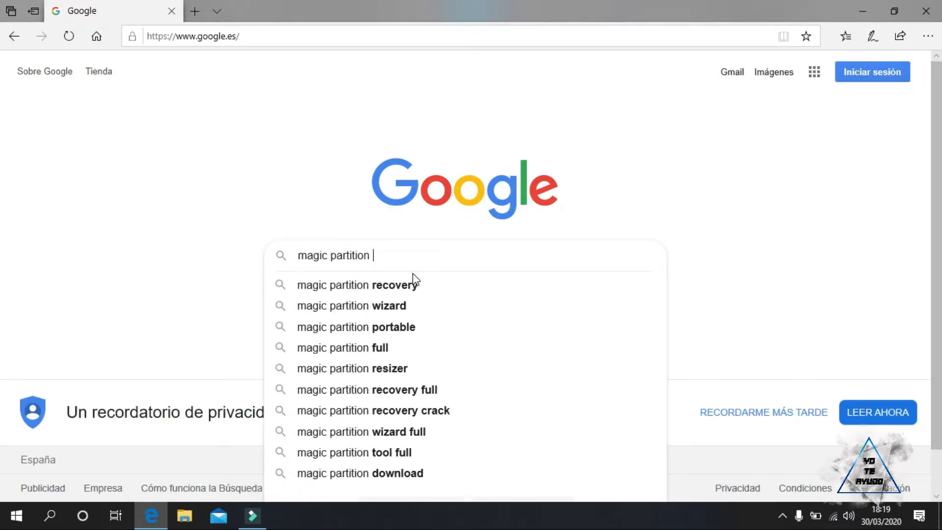
{"action": "type", "text": " resizer"}
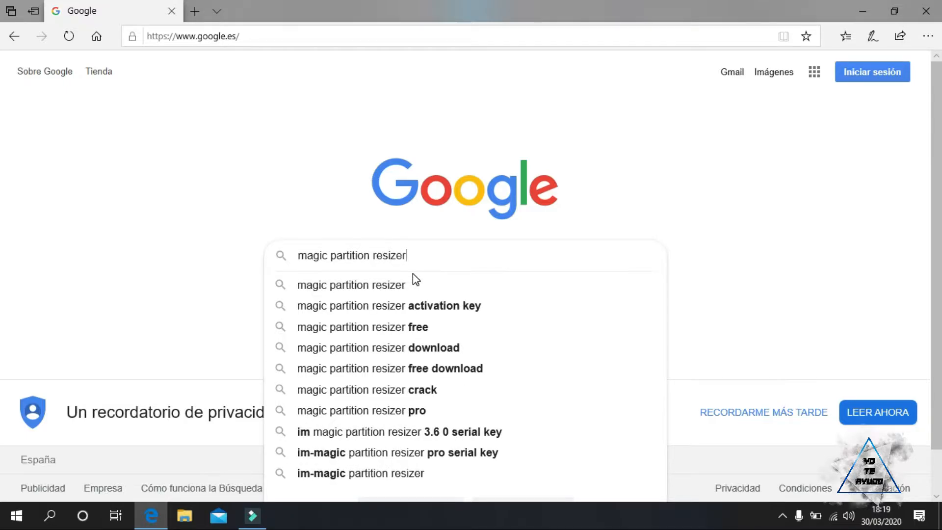
{"action": "key", "text": "Return"}
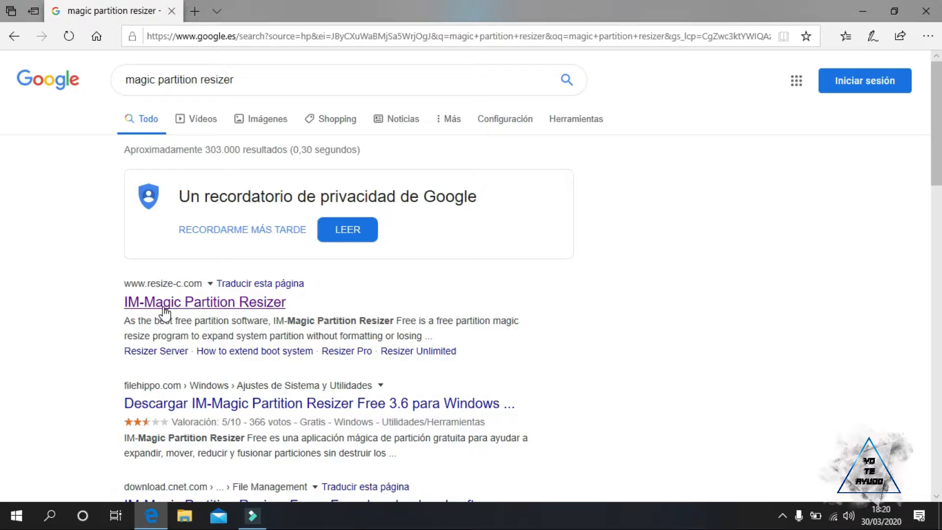
{"action": "left_click", "coordinate": [192, 308]}
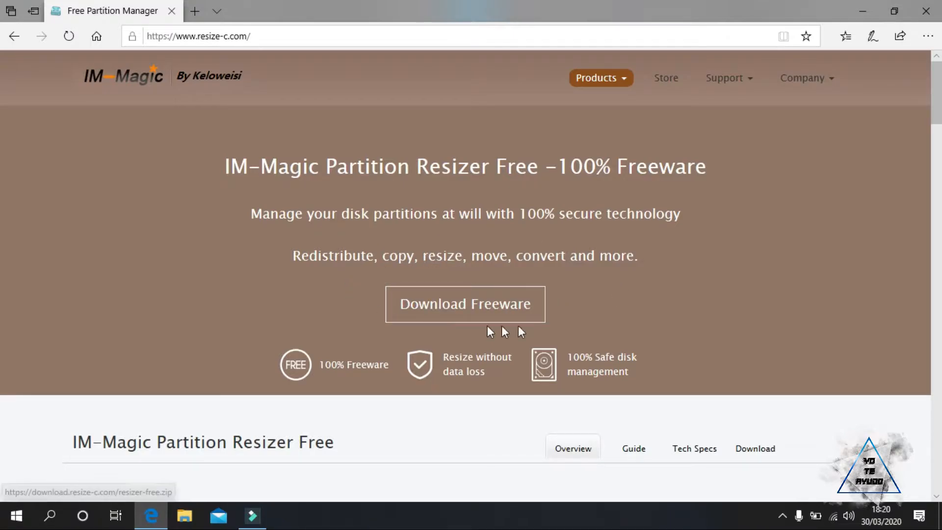
- Download the IM-Magic Partition Resizer freeware as resizer-free.zip into Descargas and open its download location
{"action": "left_click", "coordinate": [454, 312]}
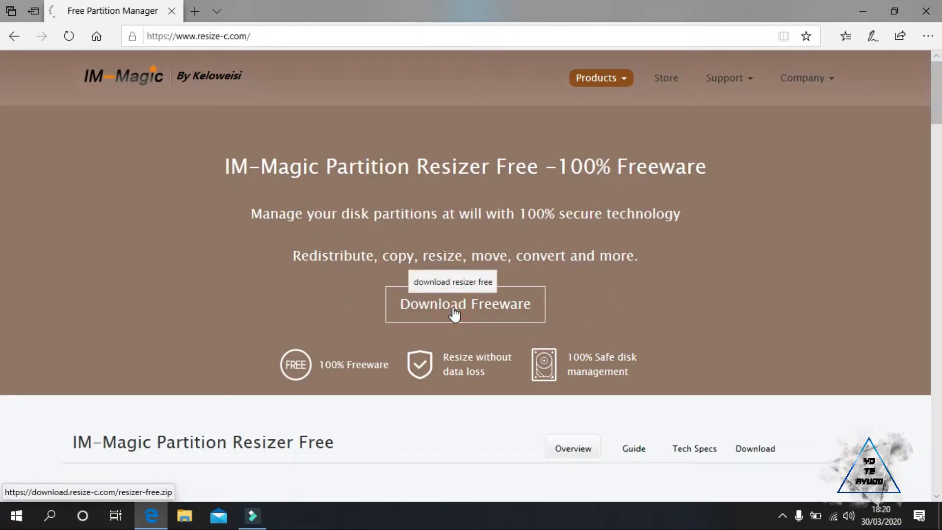
{"action": "left_click", "coordinate": [666, 489]}
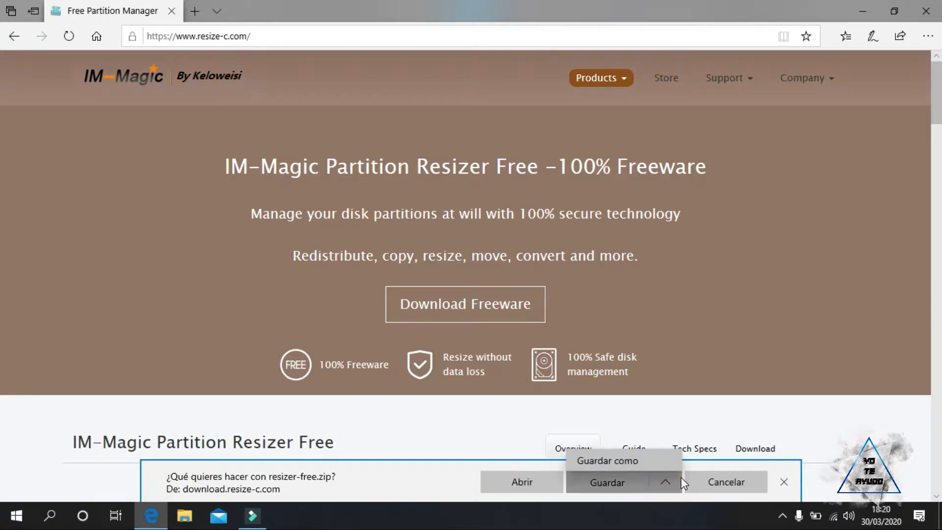
{"action": "left_click", "coordinate": [655, 465]}
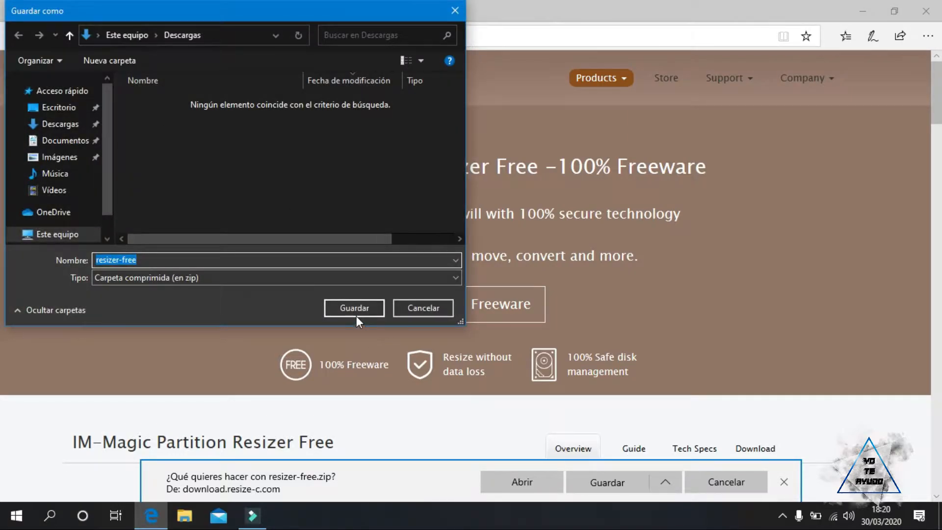
{"action": "left_click", "coordinate": [354, 313]}
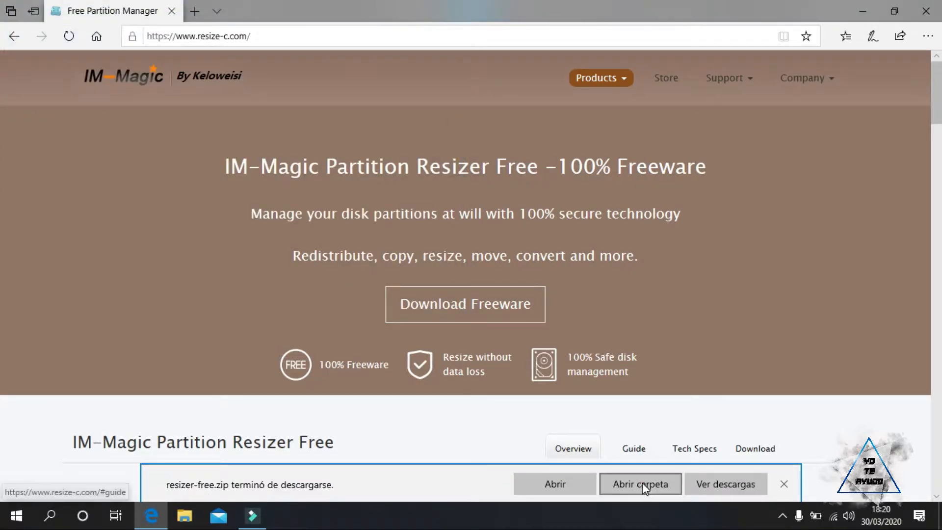
{"action": "left_click", "coordinate": [642, 482]}
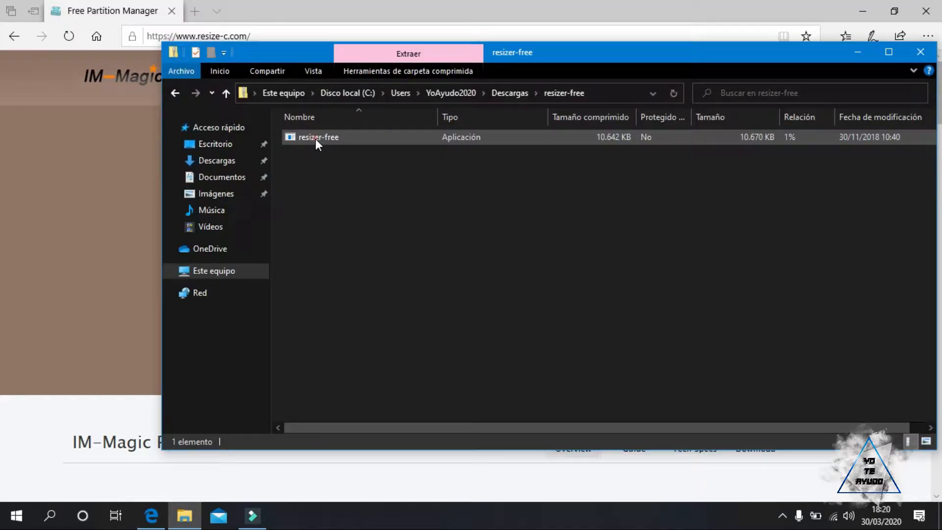
- Install IM-Magic Partition Resizer Free 2018 in the default folder and finish by running it without reading the online manual
{"action": "left_click", "coordinate": [316, 139]}
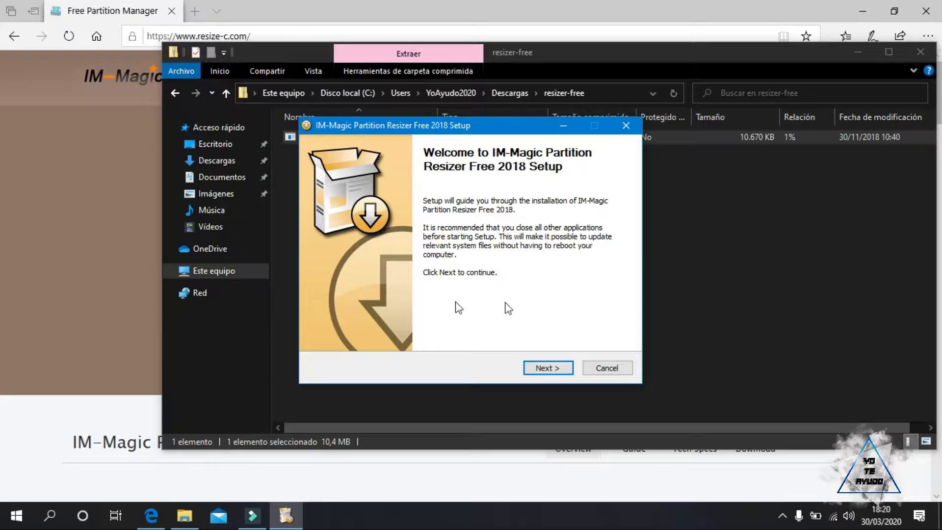
{"action": "left_click", "coordinate": [543, 368]}
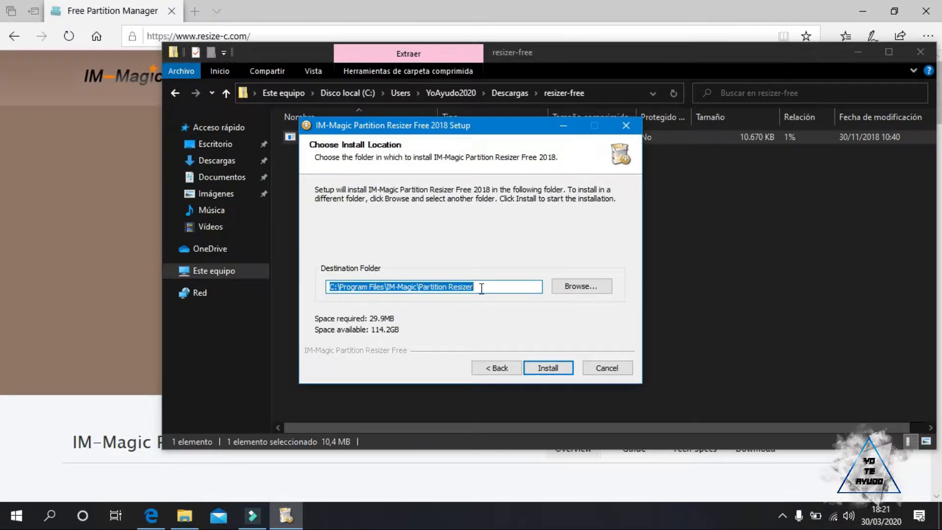
{"action": "left_click", "coordinate": [549, 369]}
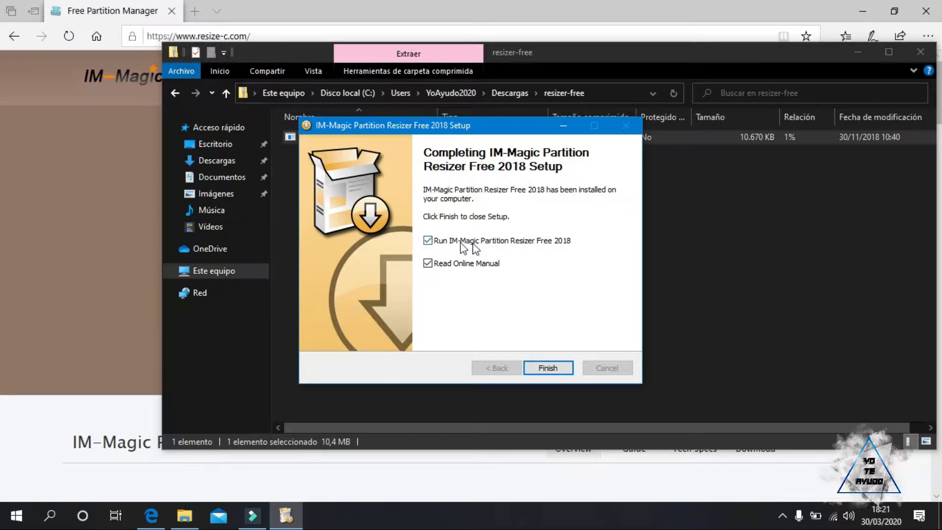
{"action": "left_click", "coordinate": [428, 264]}
{"action": "left_click", "coordinate": [553, 366]}
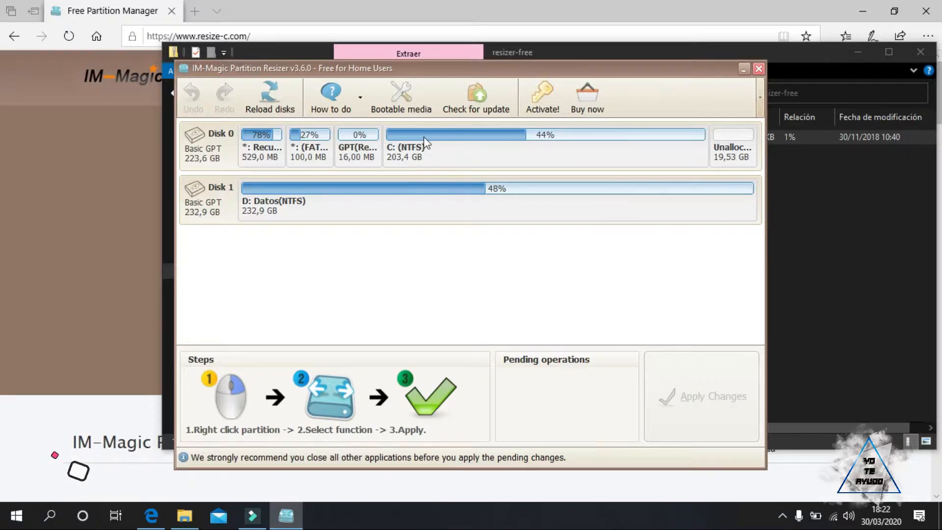
- Try resizing the C: partition on Disk 0 to the maximum 228.290,6 MB and down to about 166.865 MB, and discard the resize
{"action": "left_click", "coordinate": [605, 154]}
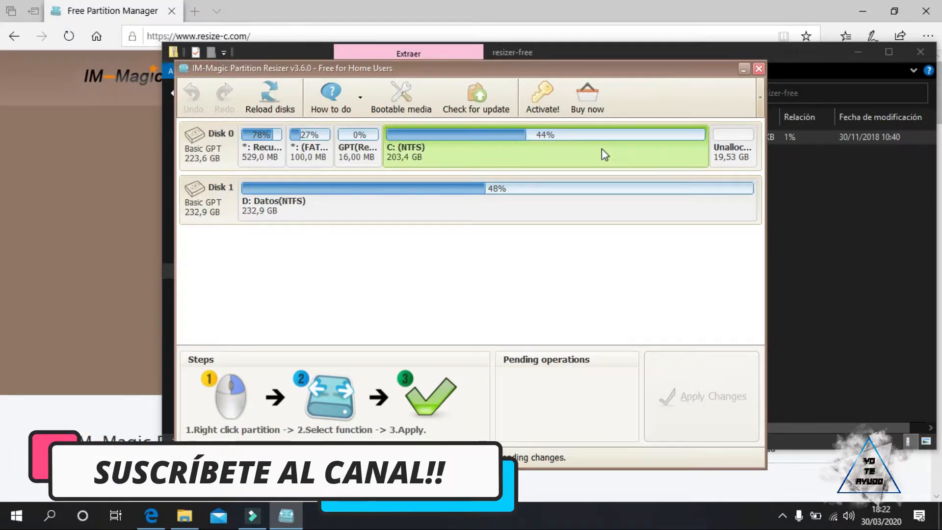
{"action": "right_click", "coordinate": [451, 136]}
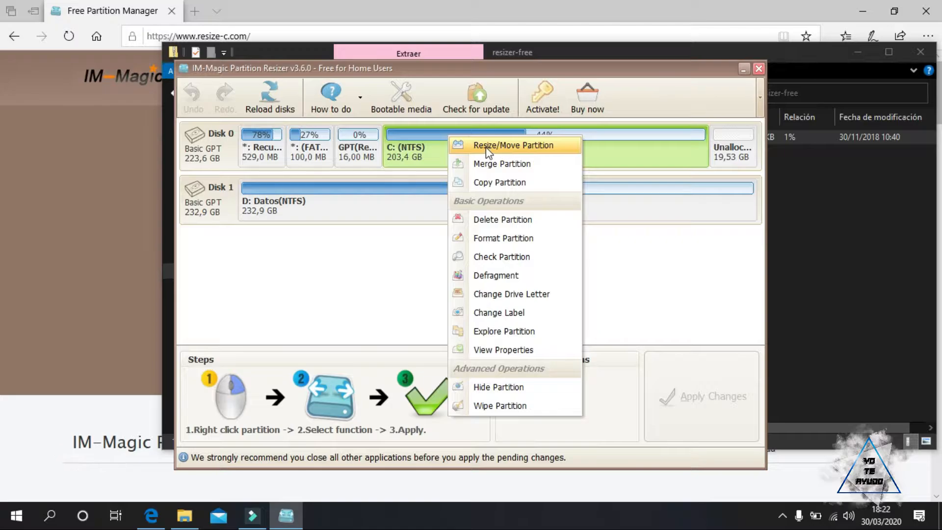
{"action": "left_click", "coordinate": [520, 147]}
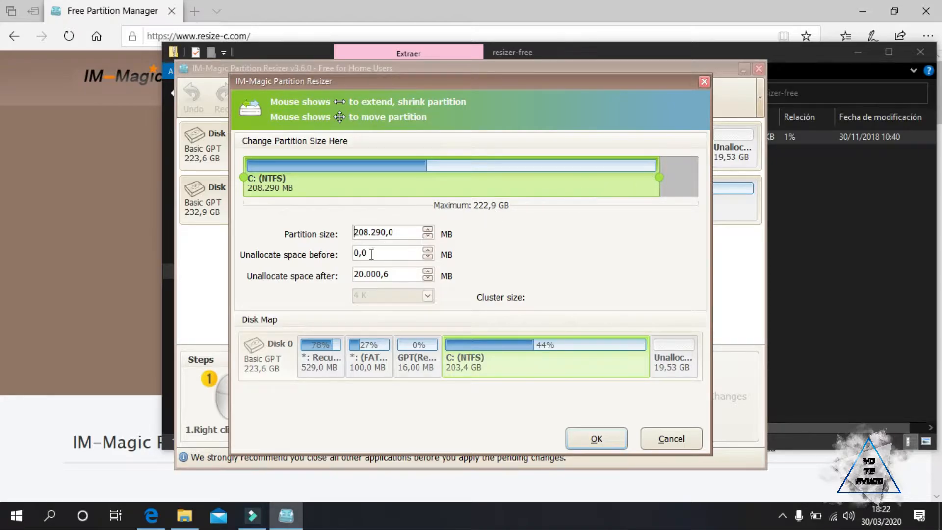
{"action": "left_click_drag", "start_coordinate": [659, 177], "coordinate": [702, 179]}
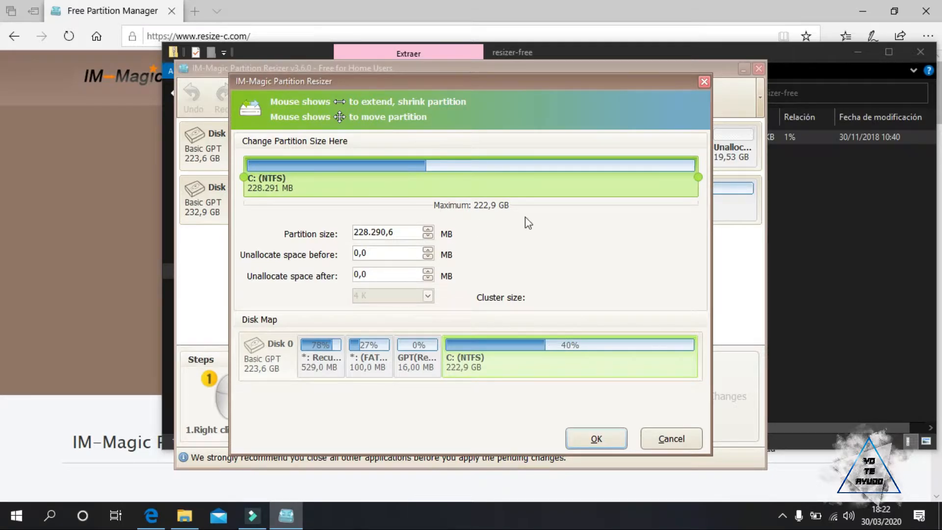
{"action": "left_click_drag", "start_coordinate": [697, 179], "coordinate": [579, 178]}
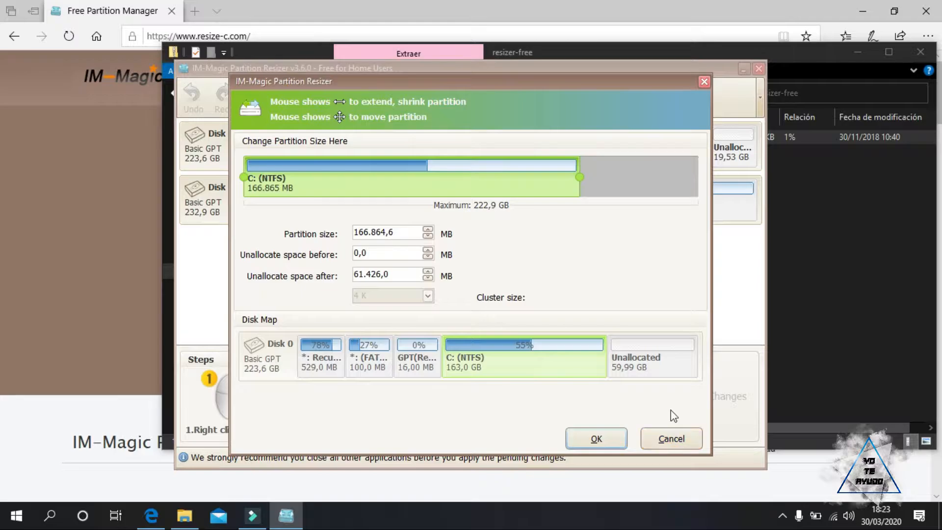
{"action": "left_click", "coordinate": [672, 438]}
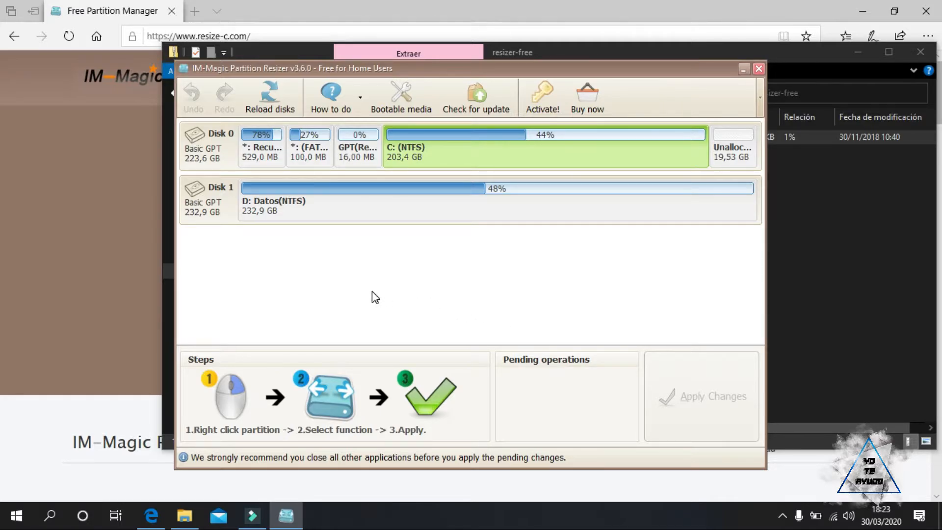
- Close the partition resizer, the resizer-free folder window and the web browser to return to the desktop
{"action": "left_click", "coordinate": [759, 68]}
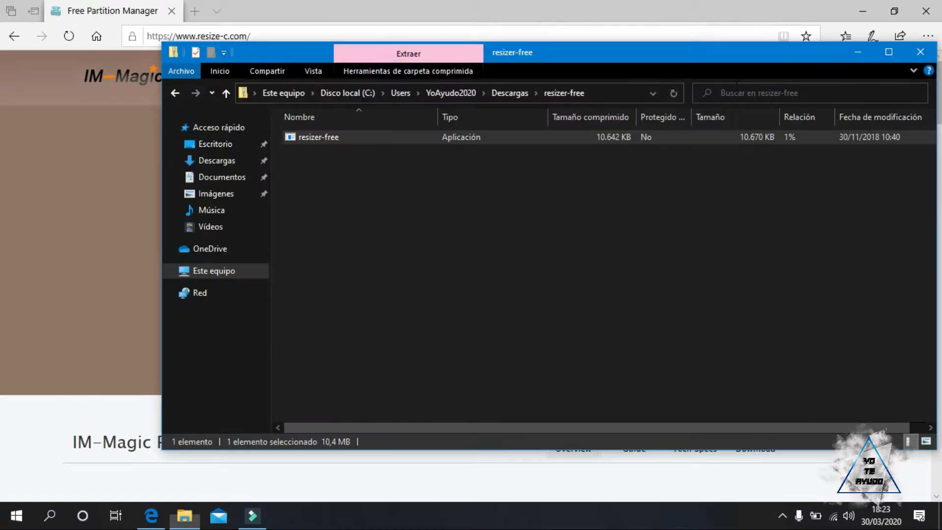
{"action": "left_click", "coordinate": [920, 52]}
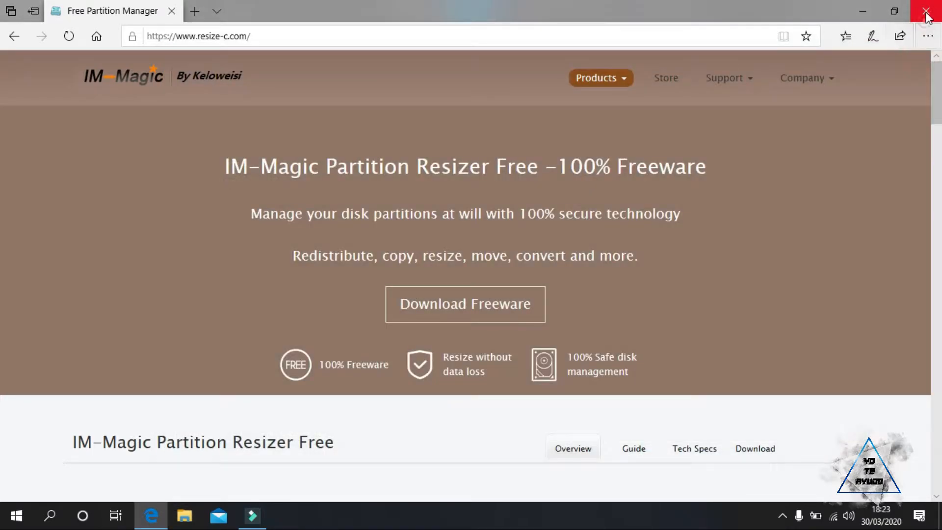
{"action": "left_click", "coordinate": [926, 12]}
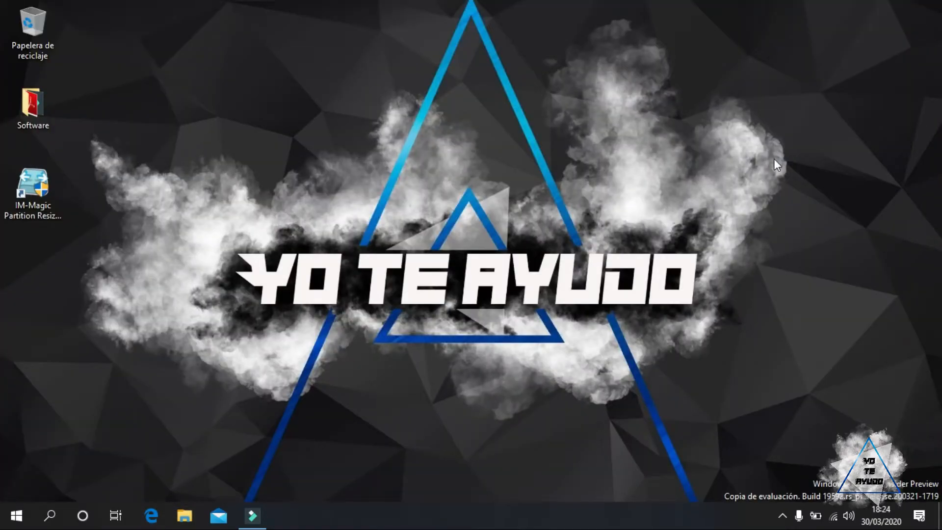